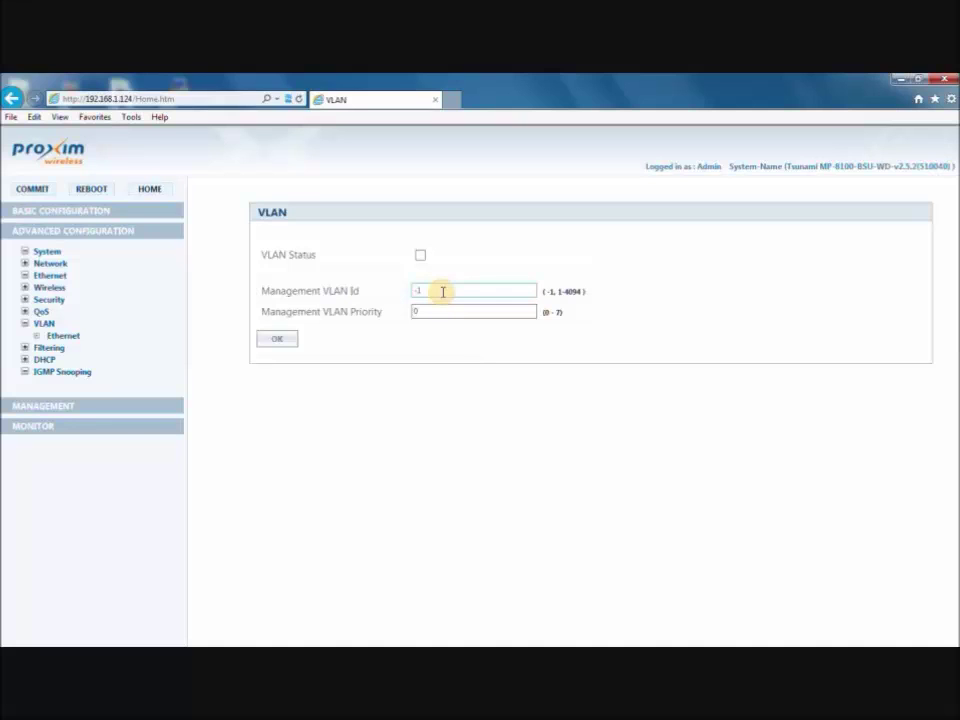
# Tick VLAN Status to enable VLAN on the base unit at 192.168.1.124
pyautogui.click(420, 255)
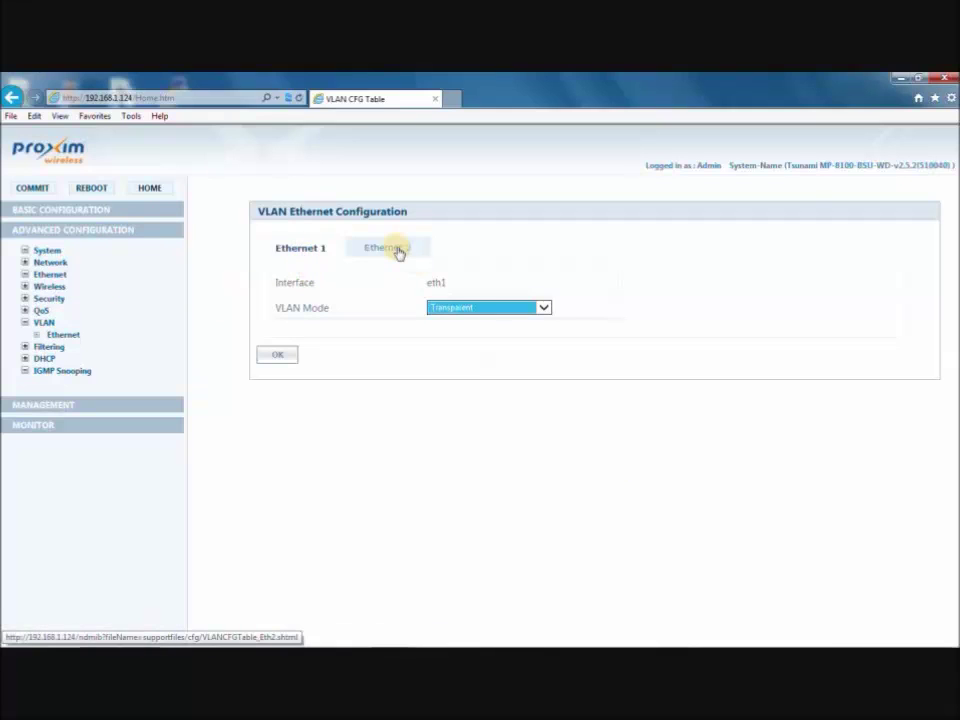
# Set the base unit's Ethernet 1 VLAN Mode to Trunk
pyautogui.click(547, 388)
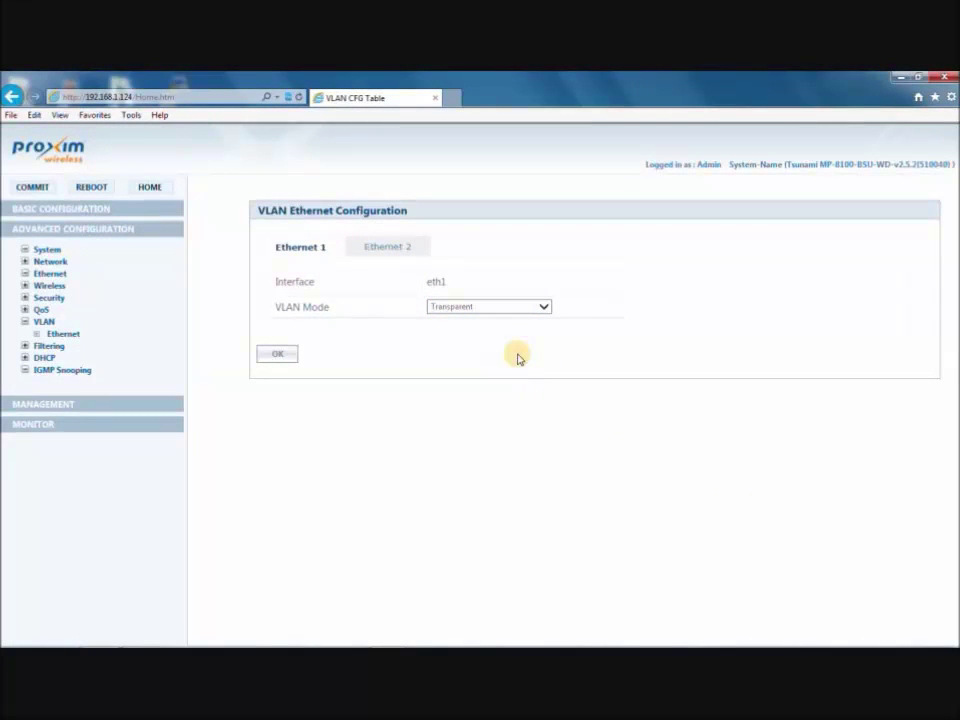
pyautogui.click(505, 307)
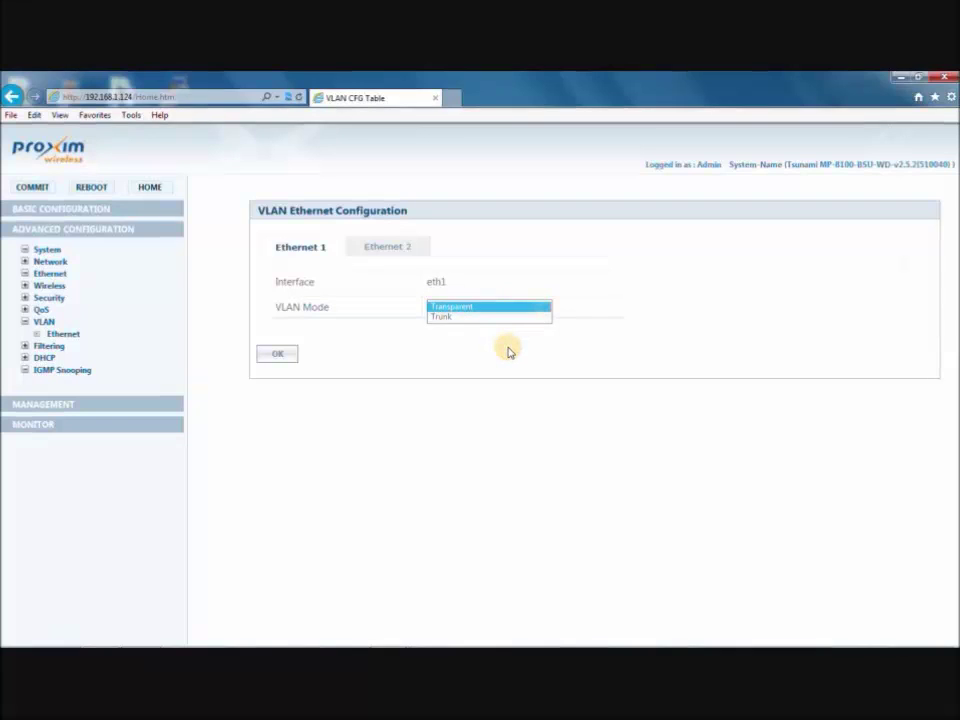
pyautogui.click(544, 308)
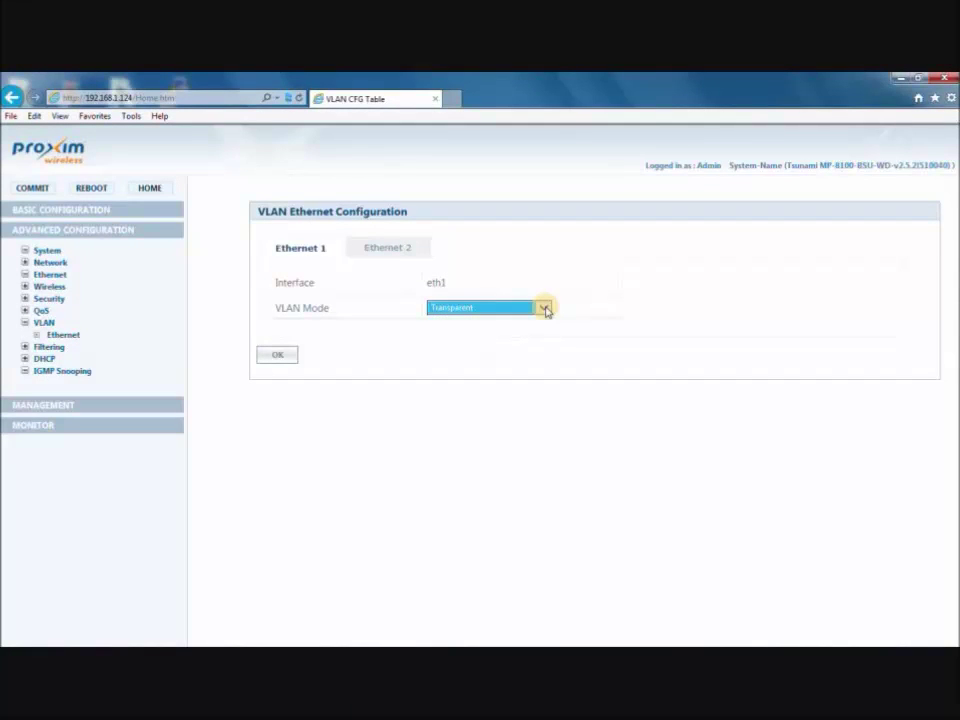
pyautogui.click(544, 308)
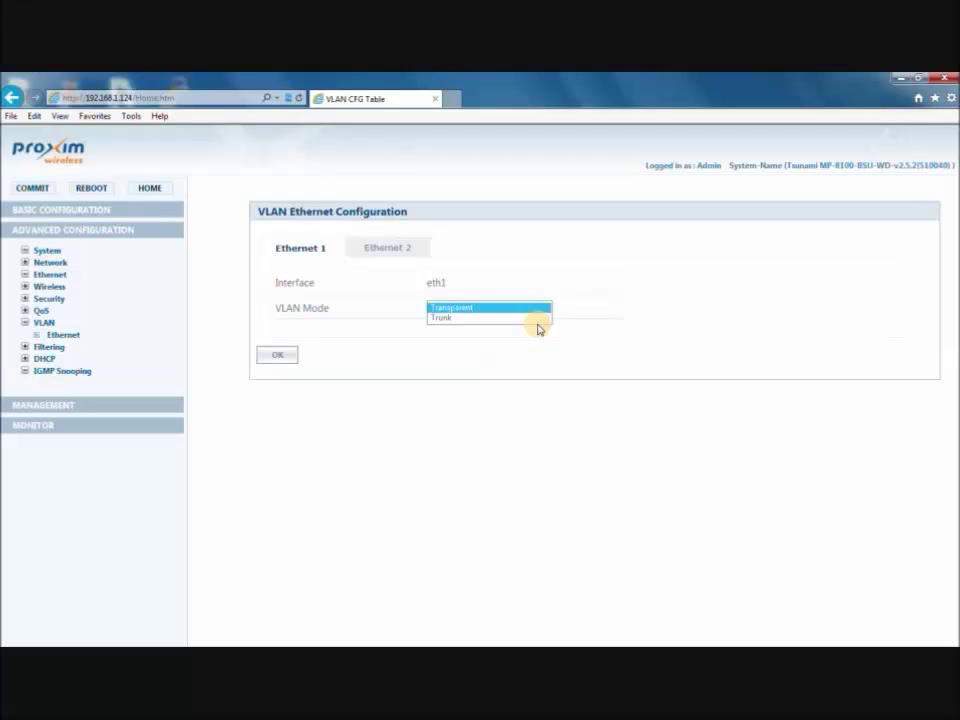
pyautogui.click(537, 318)
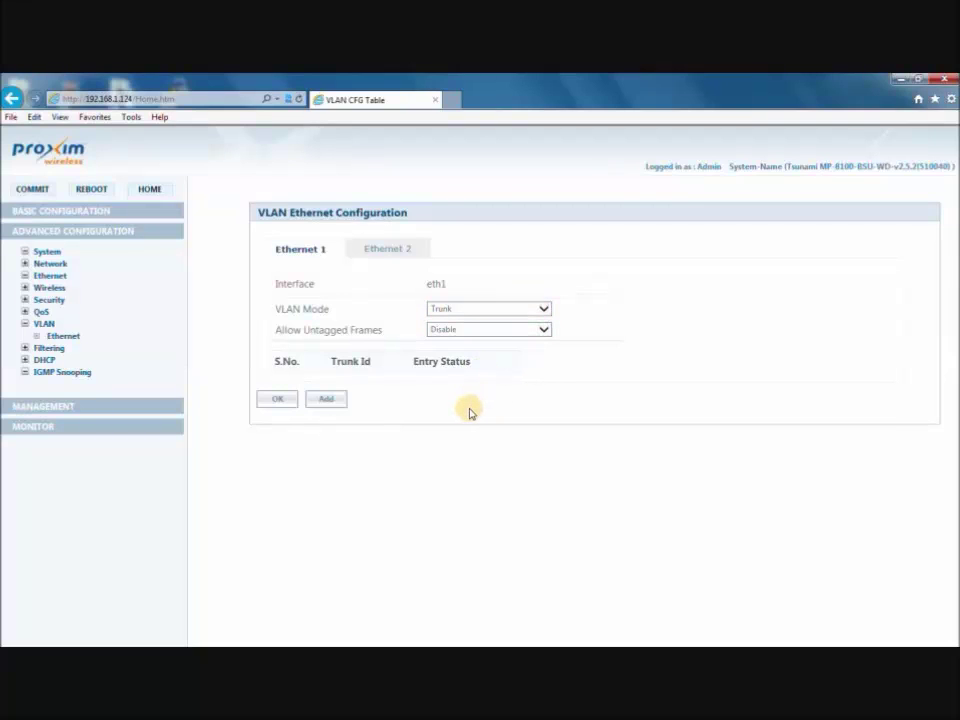
# Add Trunk Id 5 to the base unit's Ethernet 1 trunk table
pyautogui.click(334, 399)
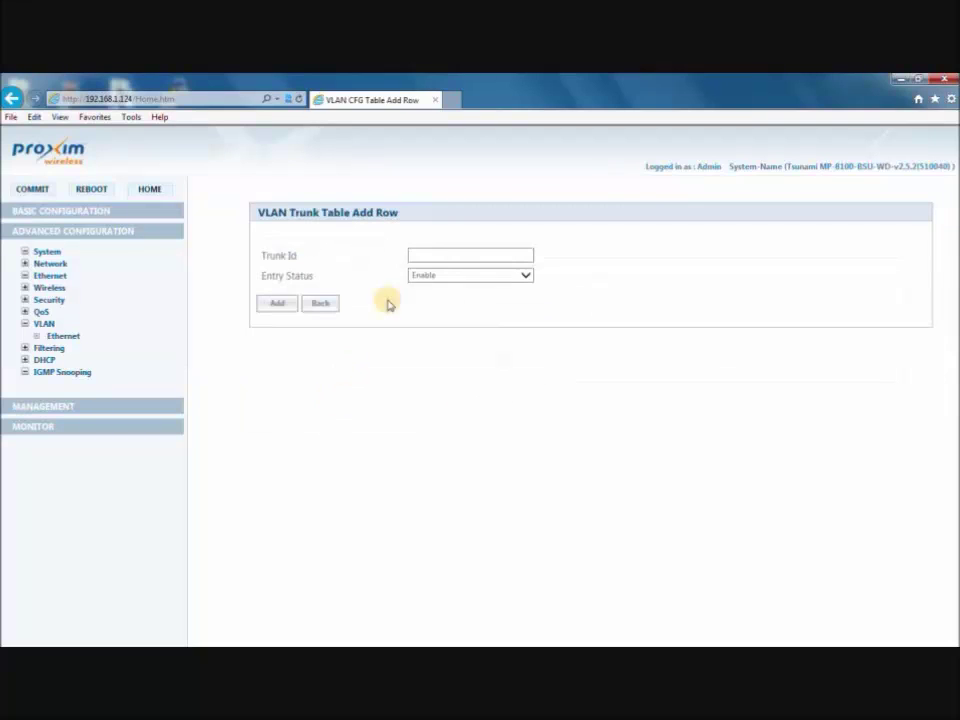
pyautogui.click(430, 254)
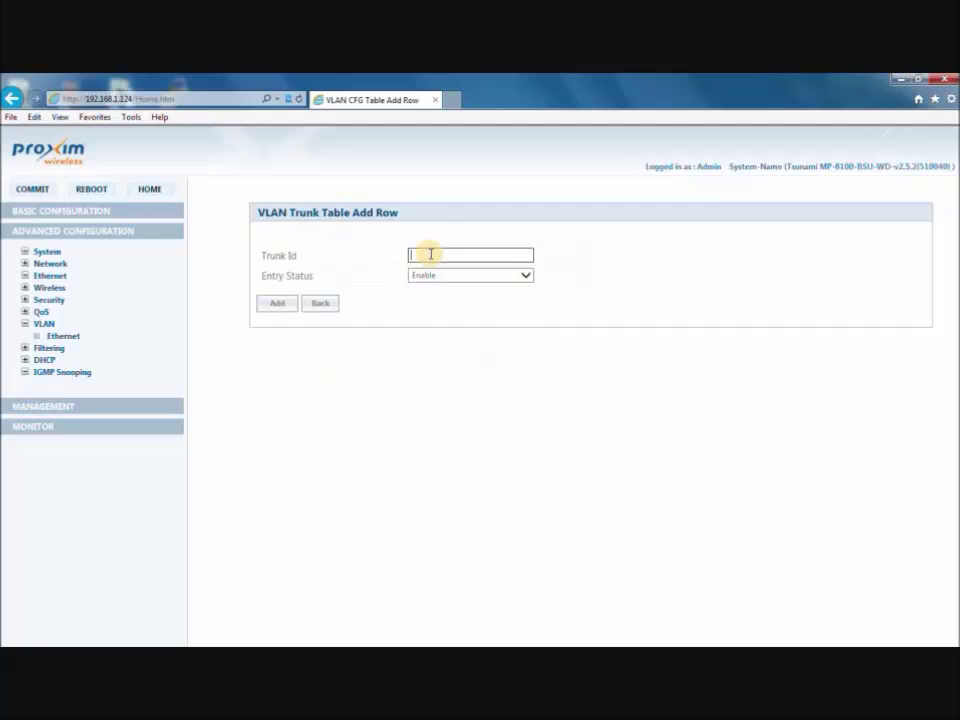
pyautogui.write('5')
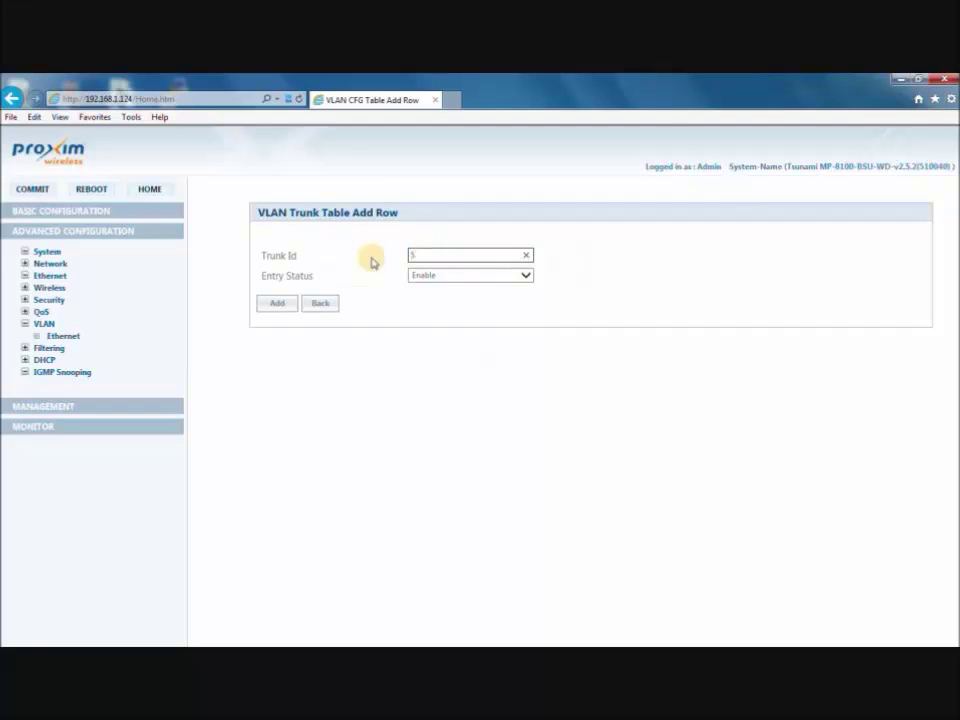
pyautogui.click(284, 311)
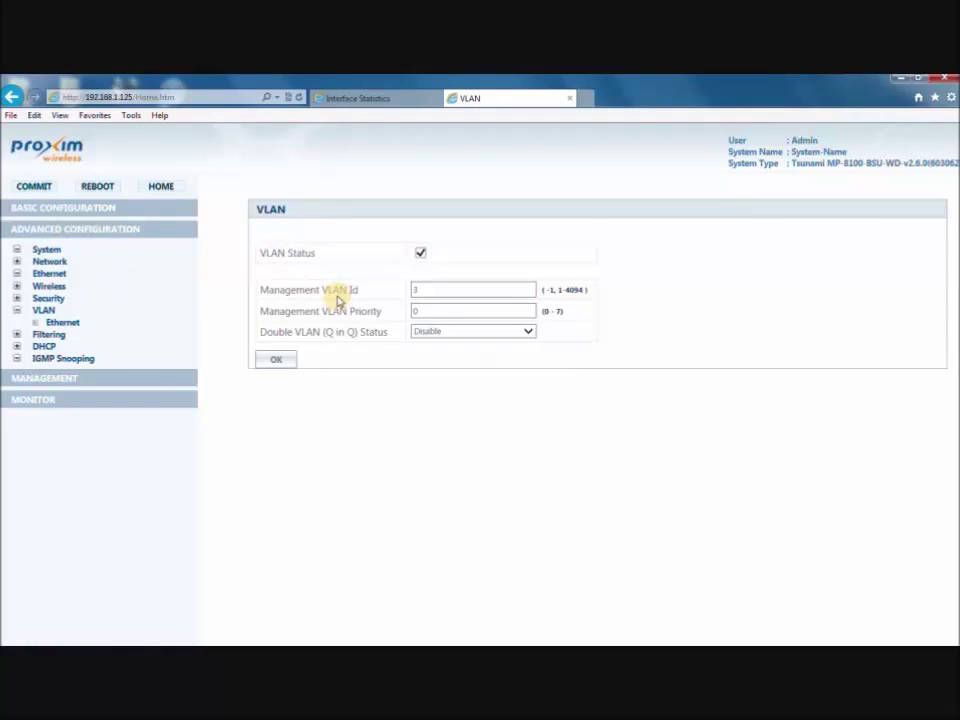
# Check the satellite's management VLAN ID 3 and priority, then apply its VLAN settings
pyautogui.click(449, 290)
pyautogui.click(431, 313)
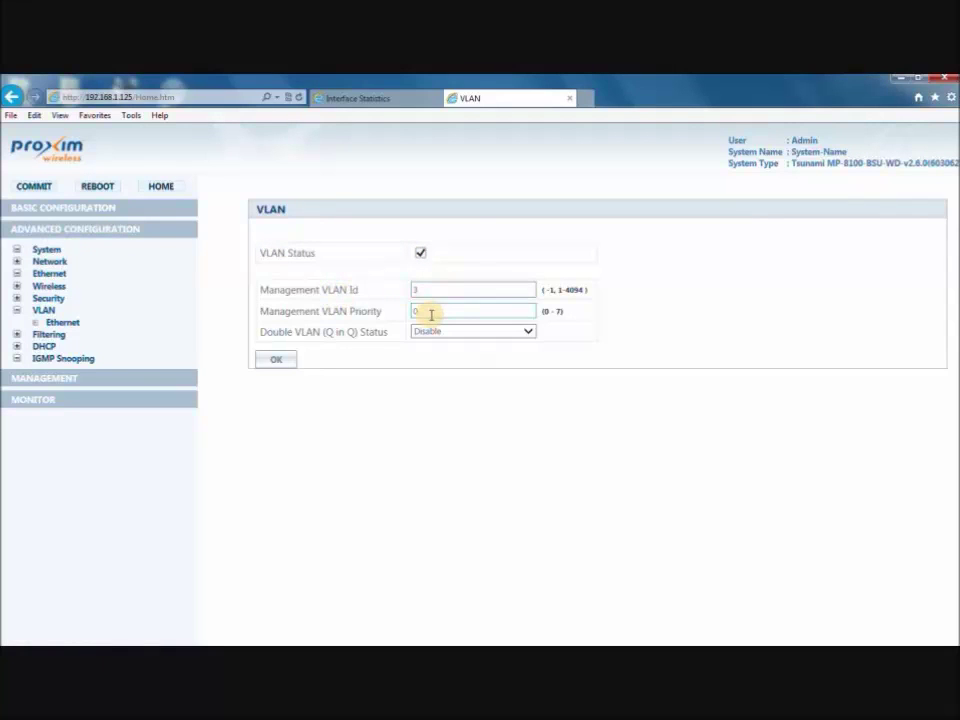
pyautogui.press('Tab')
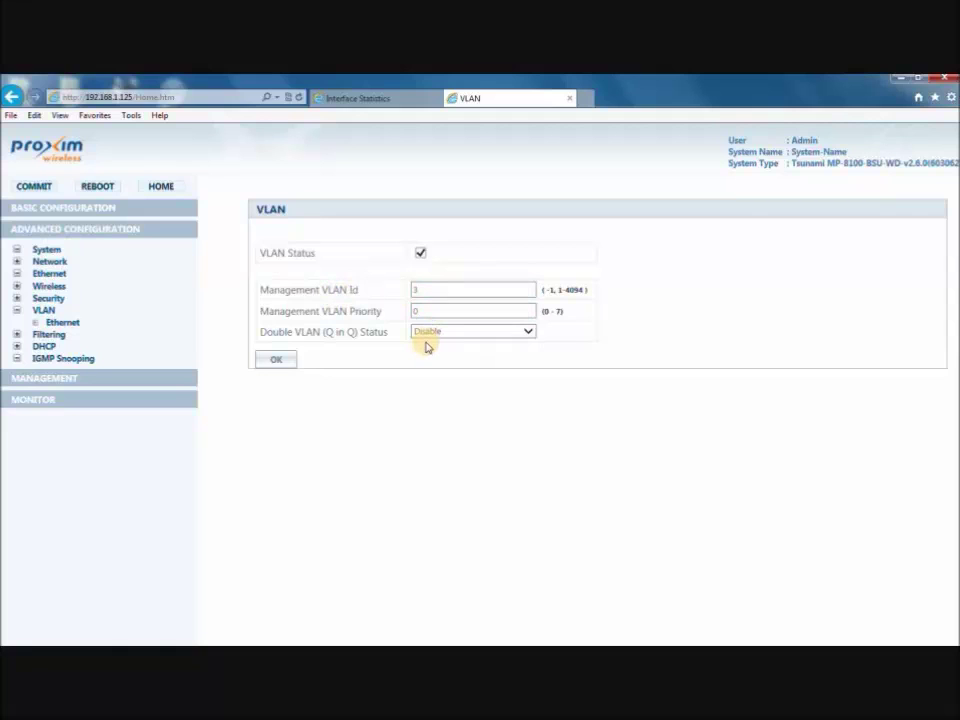
pyautogui.click(259, 362)
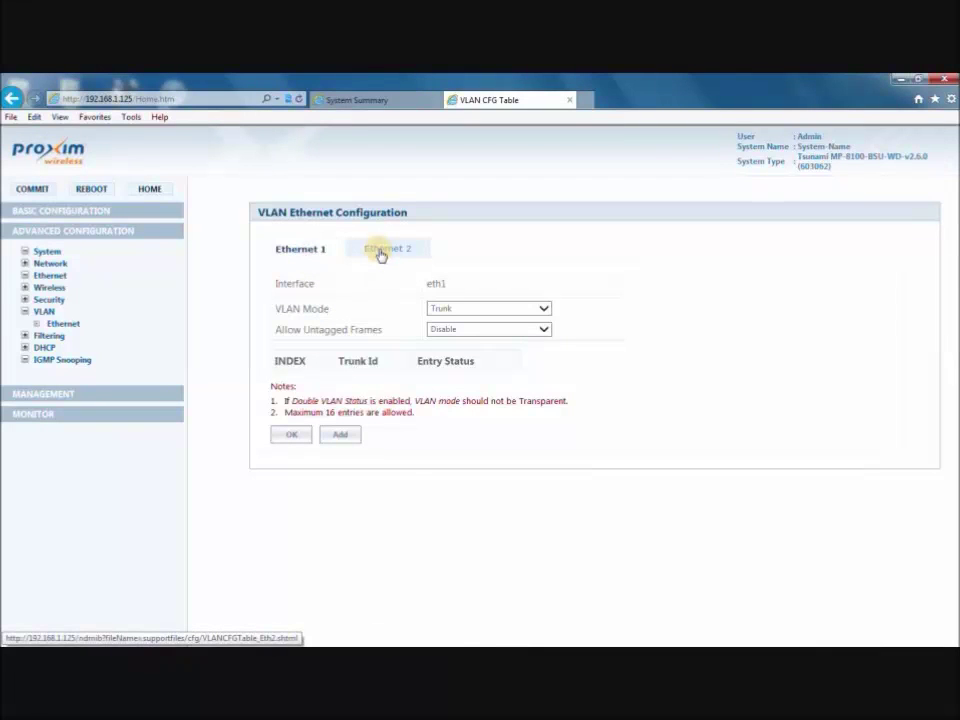
# Switch the satellite's Ethernet 1 VLAN Mode from Trunk to Access, adding no trunk entry
pyautogui.click(447, 310)
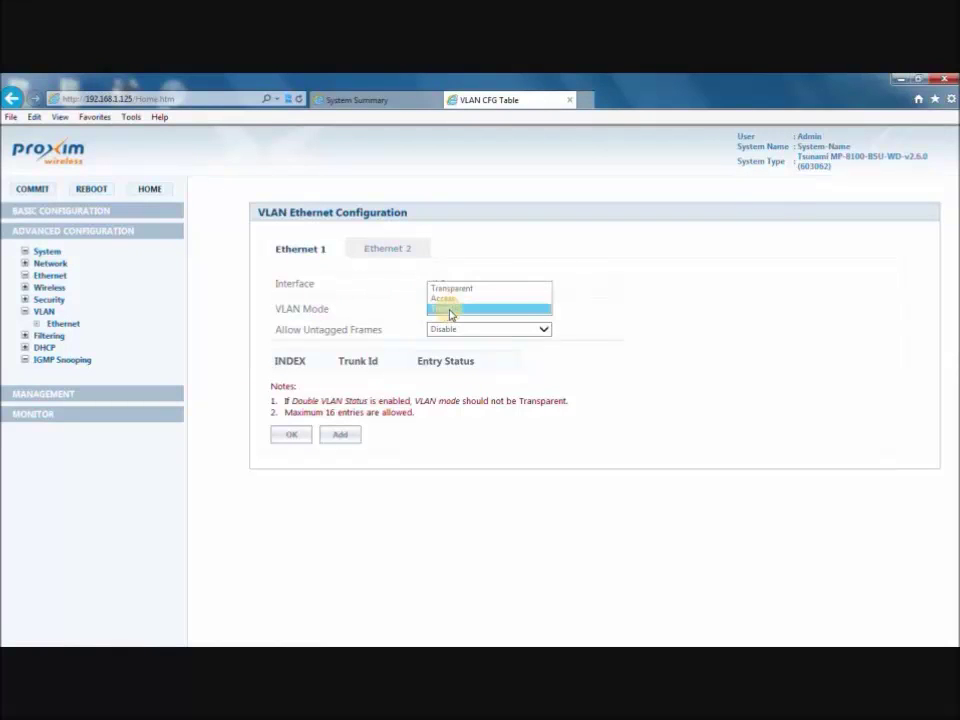
pyautogui.click(450, 311)
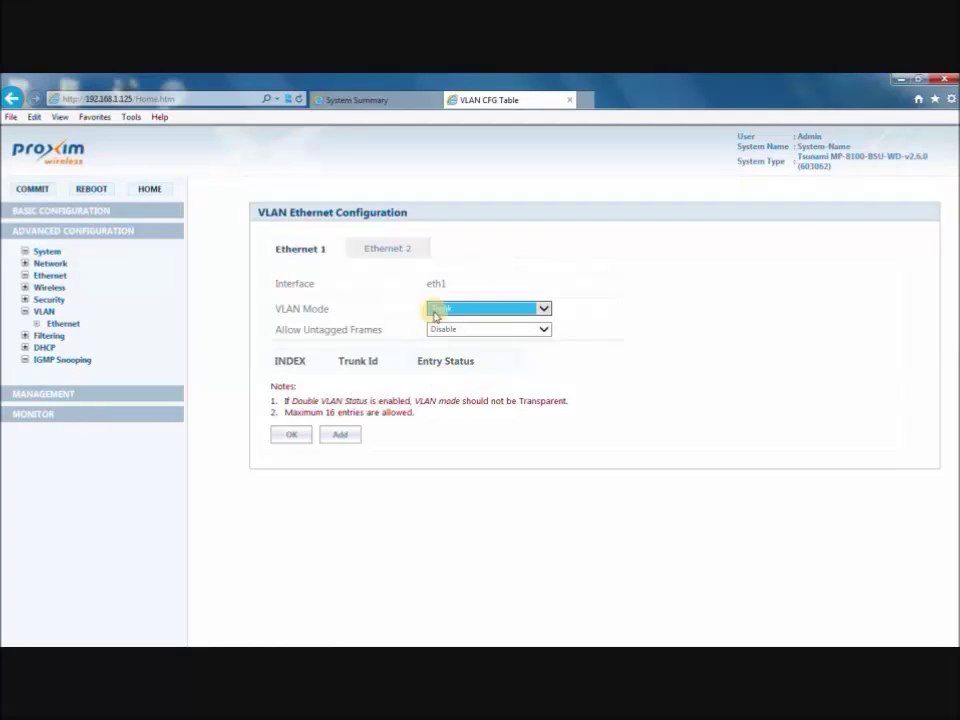
pyautogui.click(334, 434)
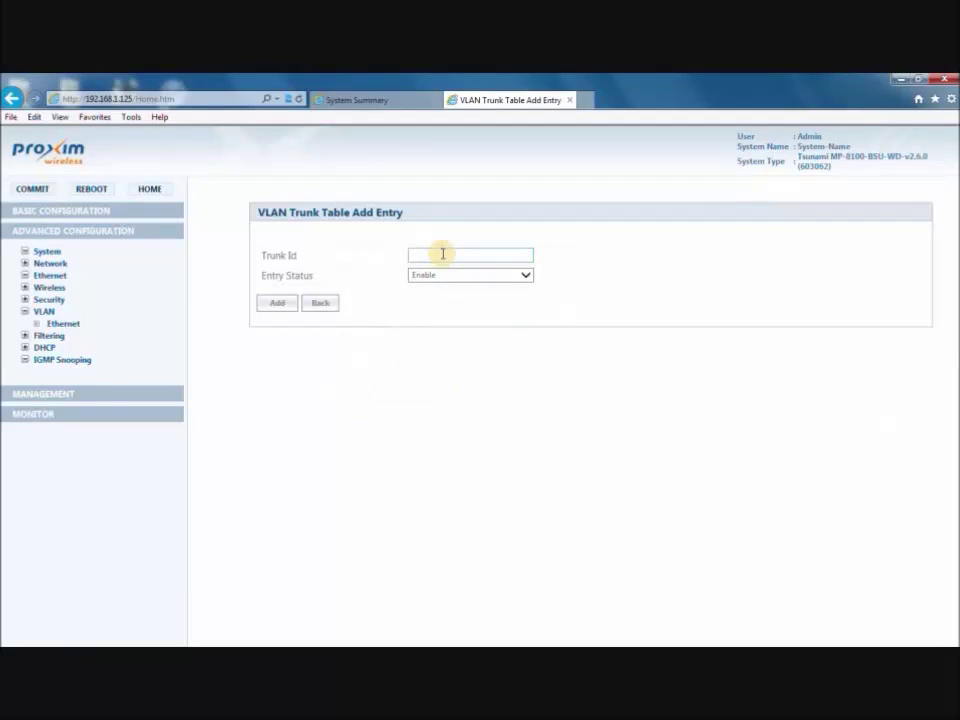
pyautogui.click(442, 254)
pyautogui.click(318, 304)
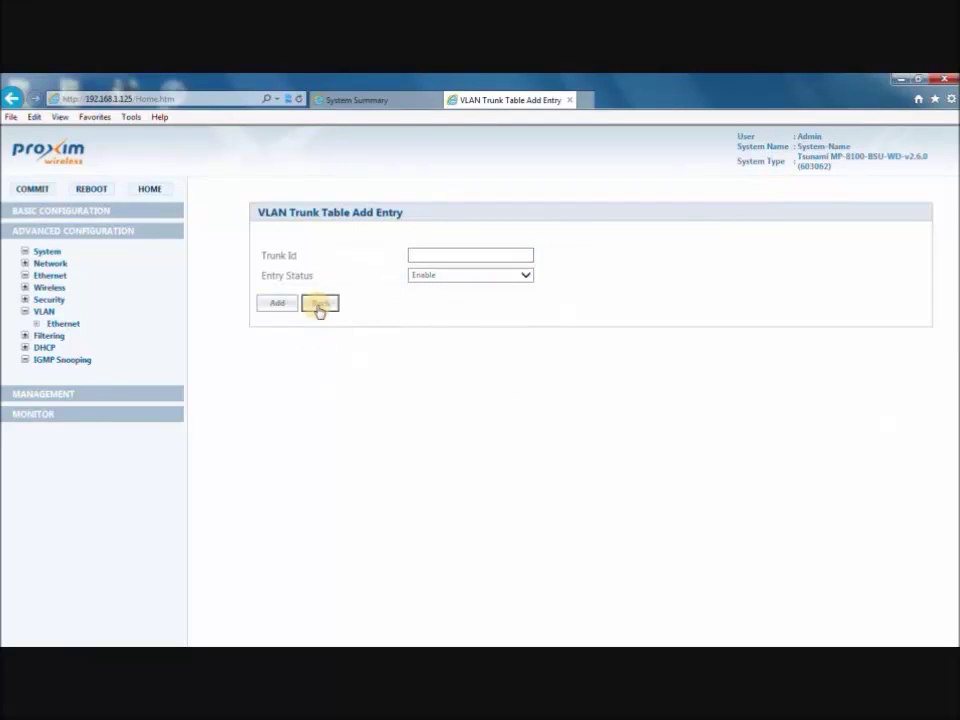
pyautogui.click(466, 310)
pyautogui.click(458, 299)
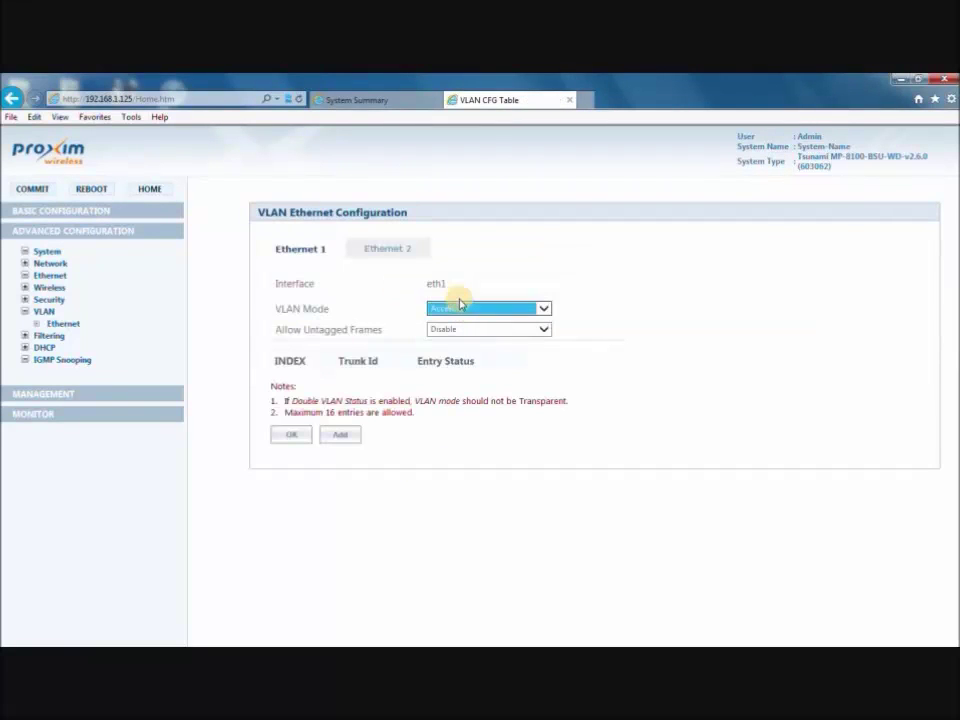
# Apply Access mode with Access VLAN Id 3 on the satellite's Ethernet 1
pyautogui.click(292, 434)
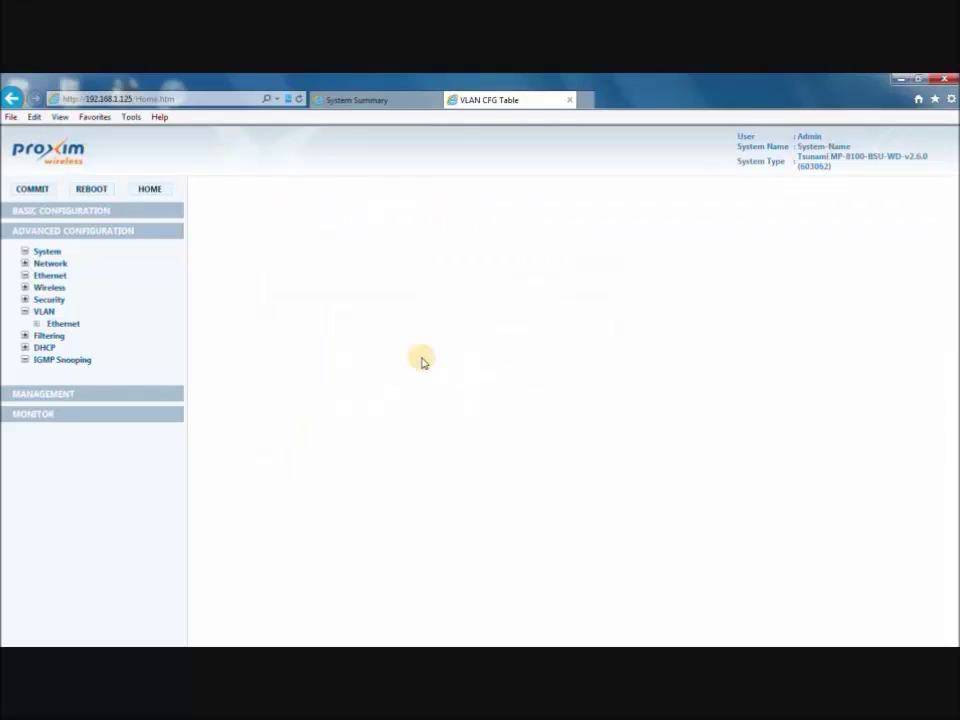
pyautogui.click(448, 329)
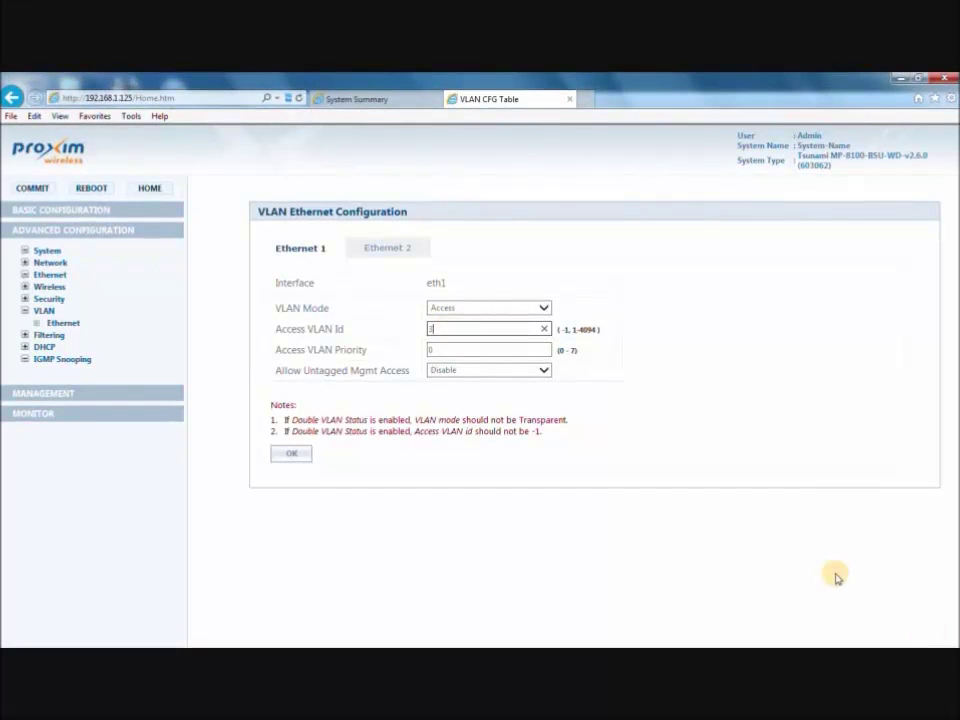
pyautogui.click(290, 455)
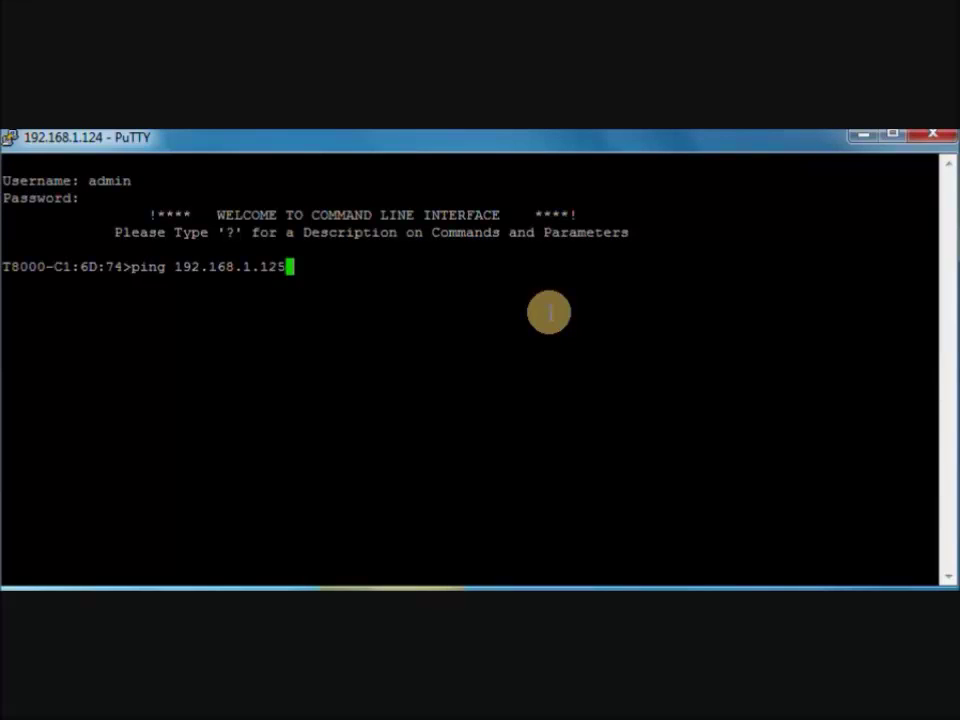
# Run ping 192.168.1.125 in PuTTY and get replies from the satellite
pyautogui.press('Return')
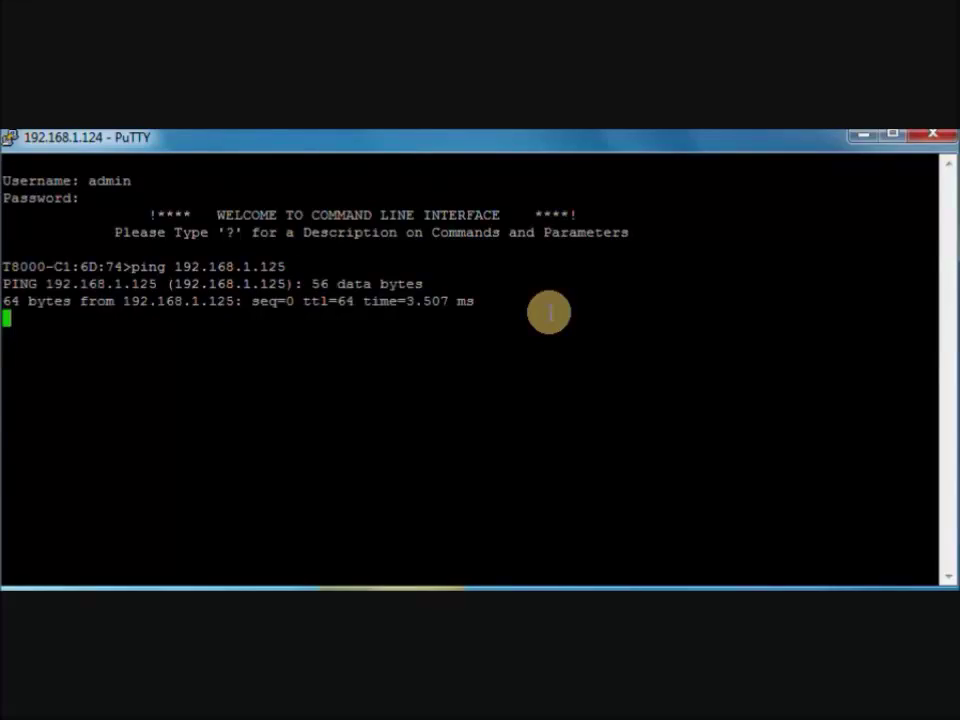